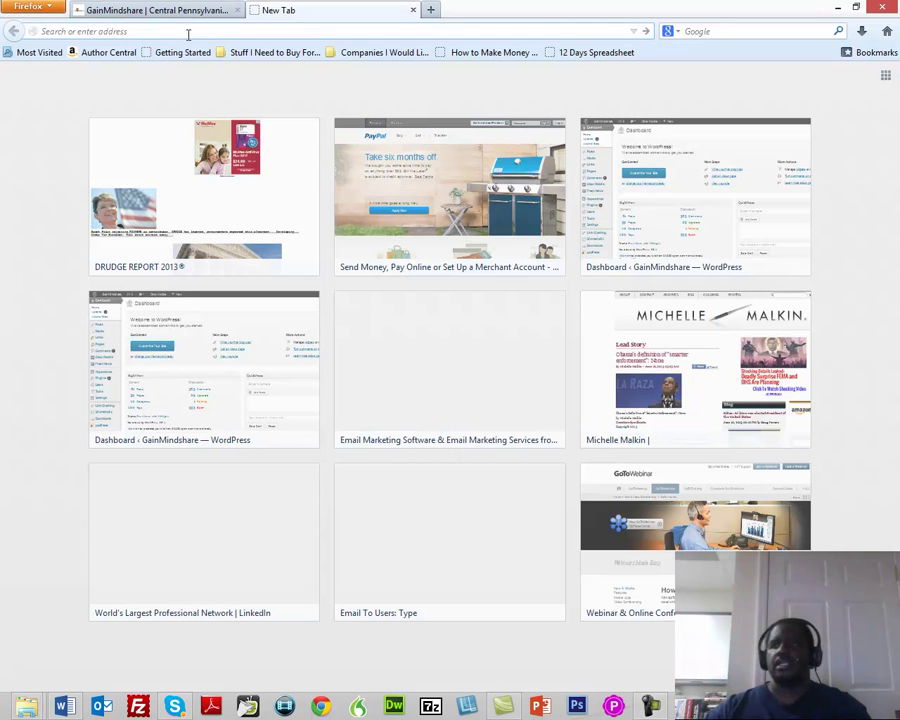
- Load youtube.com in Firefox from the address bar's autocomplete suggestion
{"action": "type", "text": "youtube.com/"}
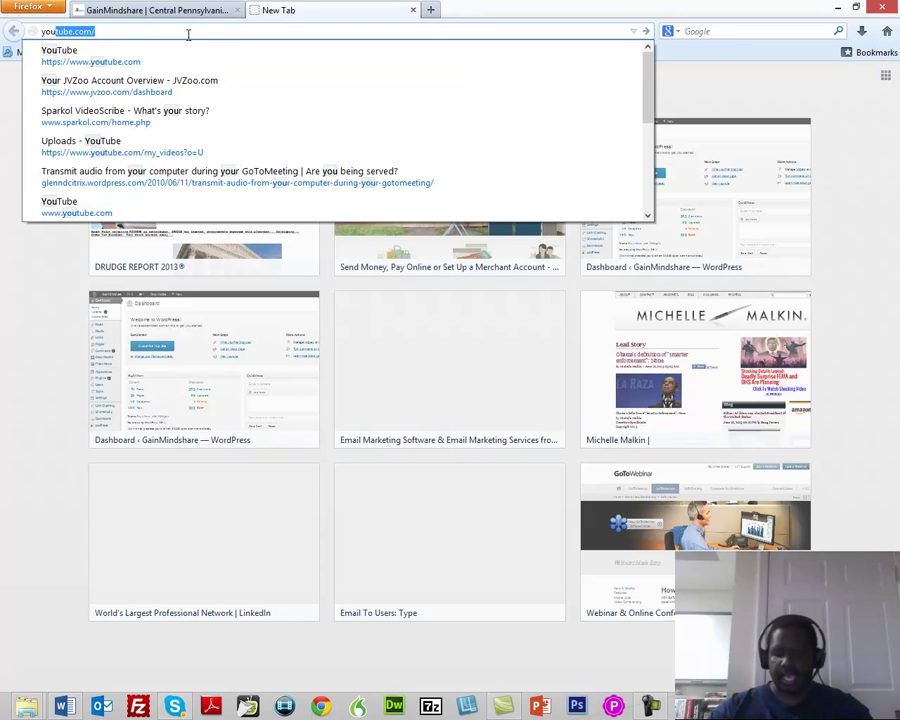
{"action": "key", "text": "Return"}
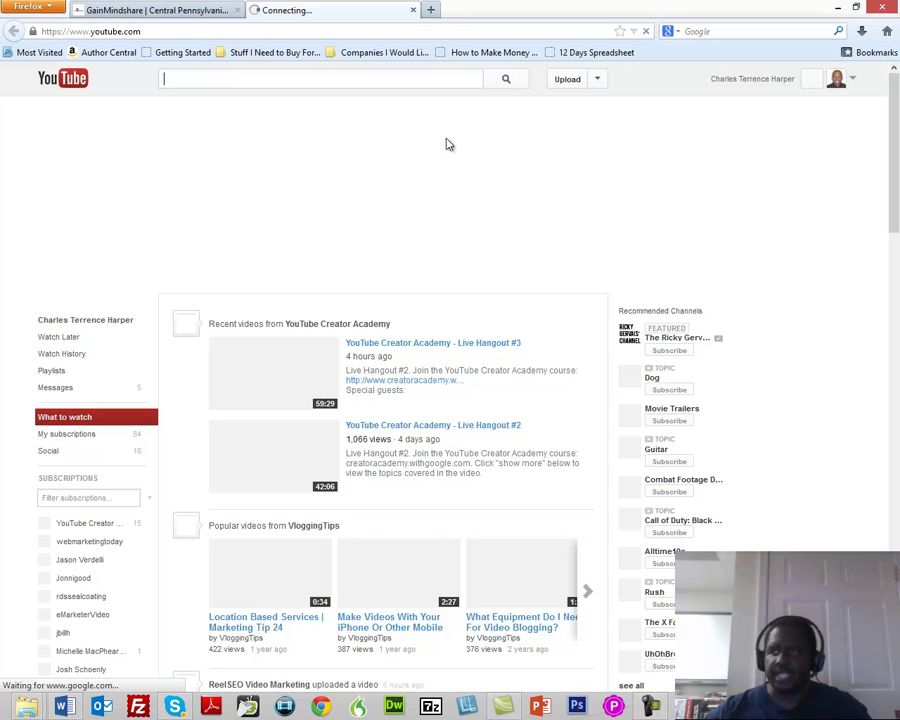
- Go to the Video Manager Uploads list of 146 videos through the account avatar menu
{"action": "left_click", "coordinate": [853, 82]}
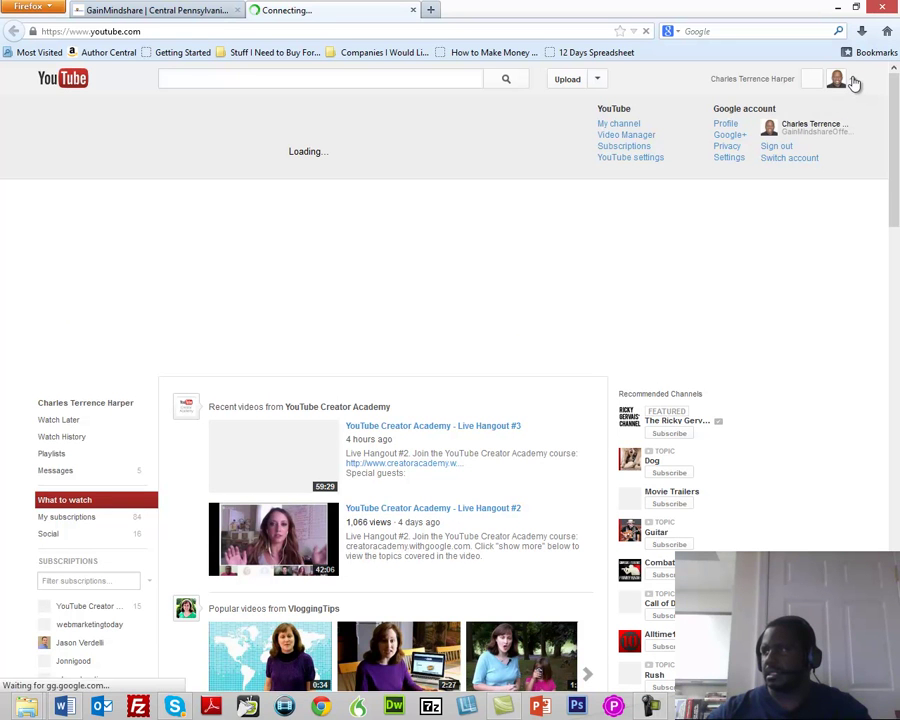
{"action": "left_click", "coordinate": [853, 82]}
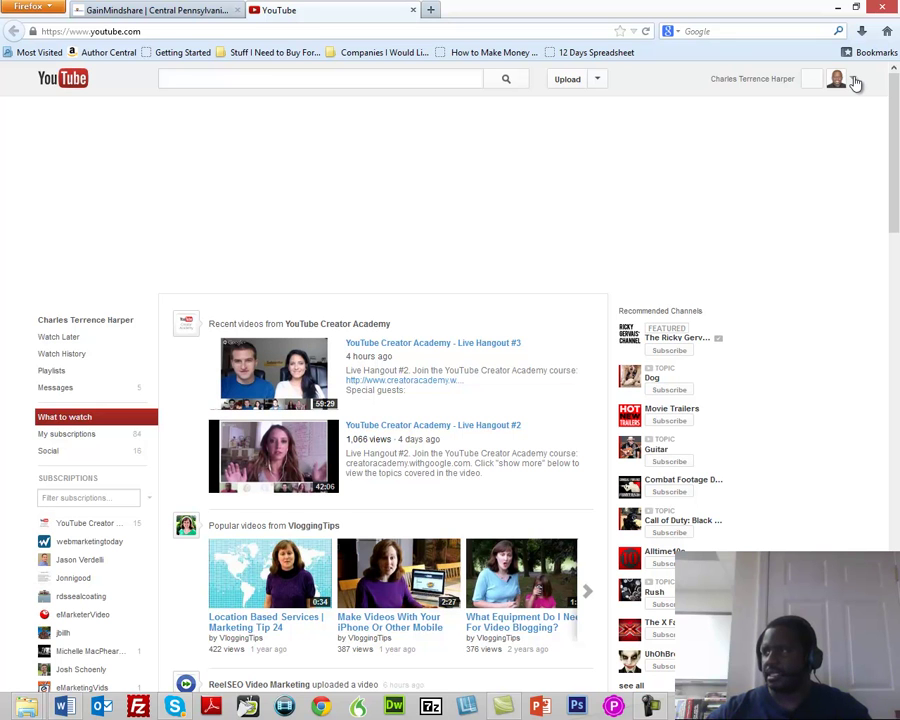
{"action": "left_click", "coordinate": [854, 83]}
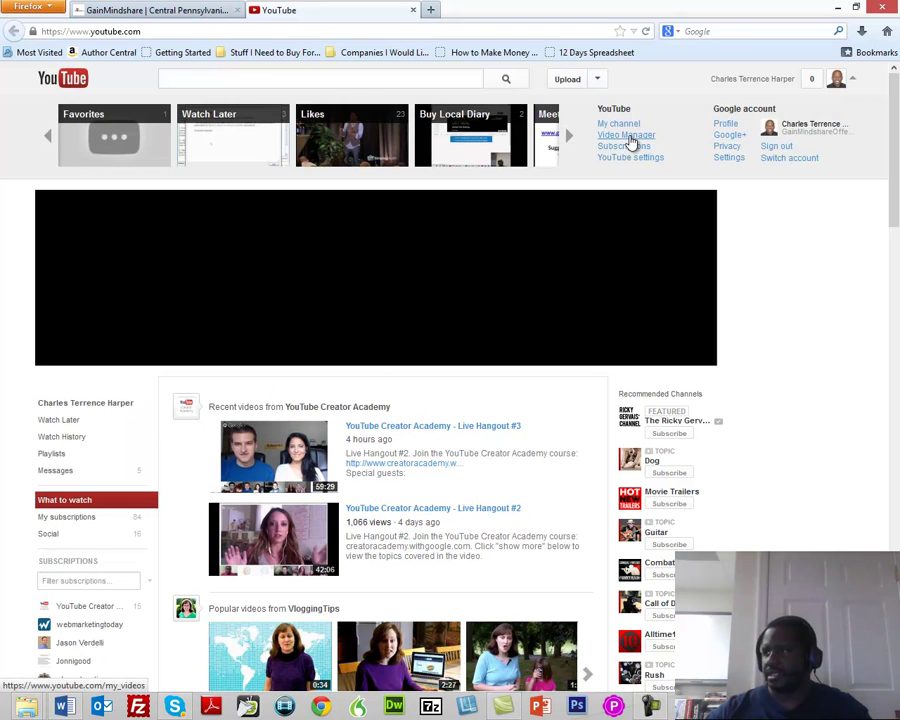
{"action": "left_click", "coordinate": [628, 136]}
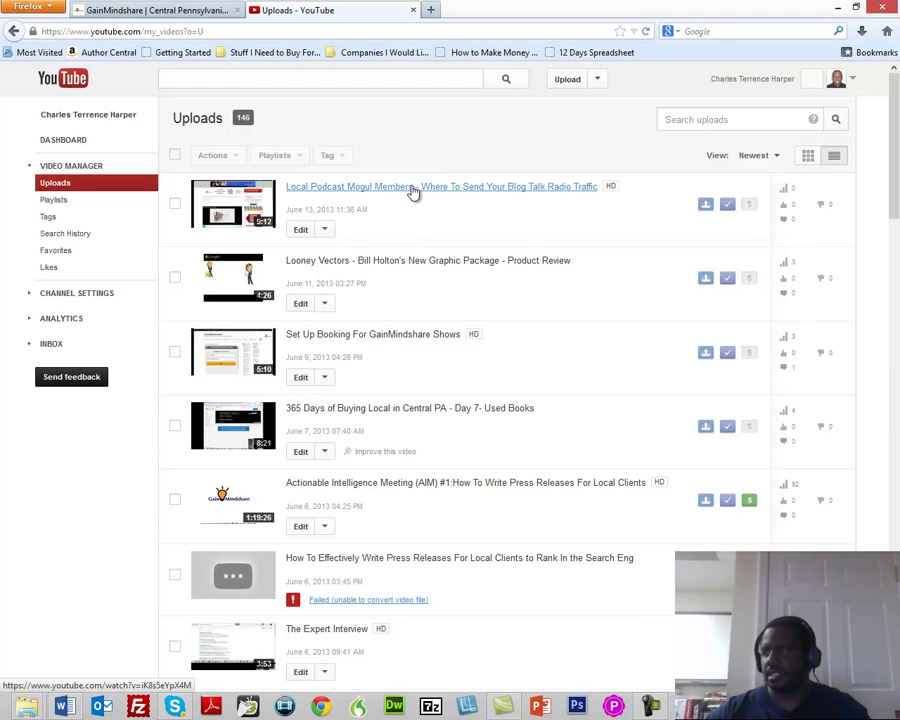
- Open the watch page for 'Set Up Booking For GainMindshare Shows' from the Uploads list
{"action": "left_click", "coordinate": [410, 275]}
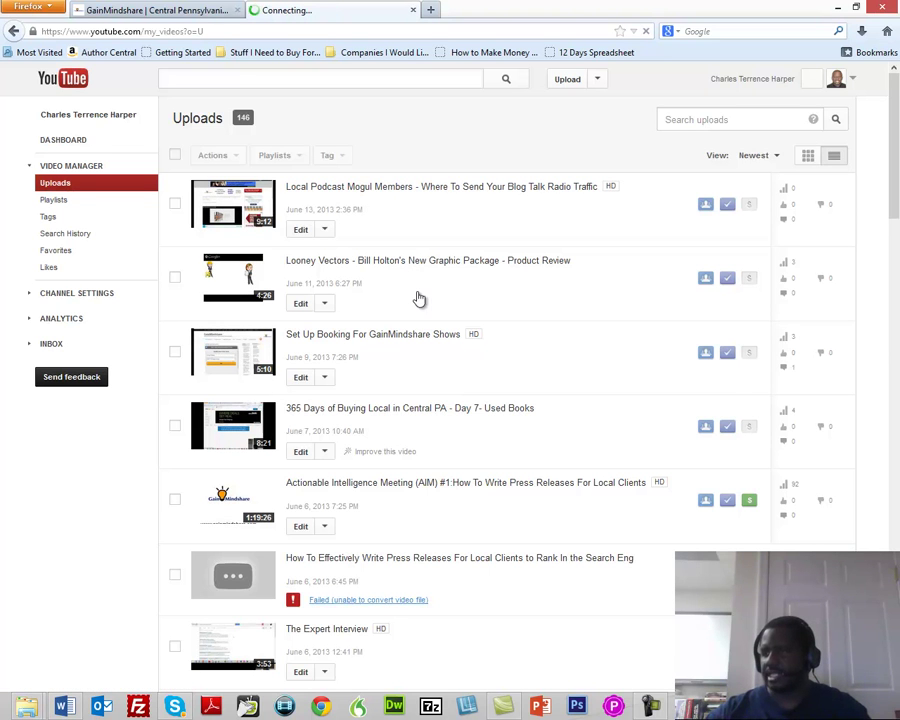
{"action": "scroll", "coordinate": [410, 315], "scroll_direction": "down", "scroll_amount": 1}
{"action": "scroll", "coordinate": [405, 375], "scroll_direction": "up", "scroll_amount": 1}
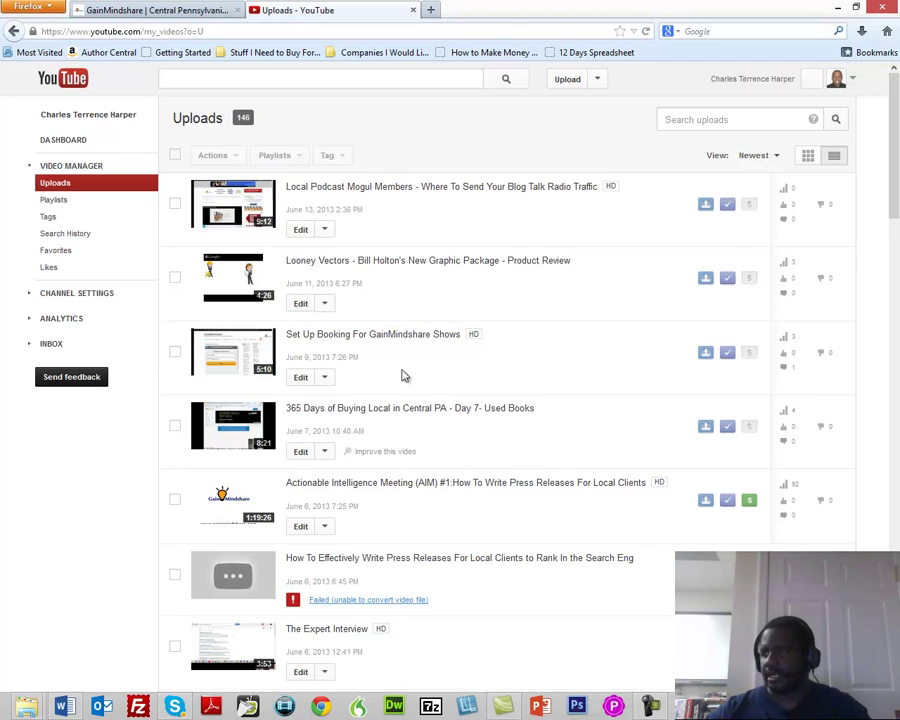
{"action": "left_click", "coordinate": [409, 339]}
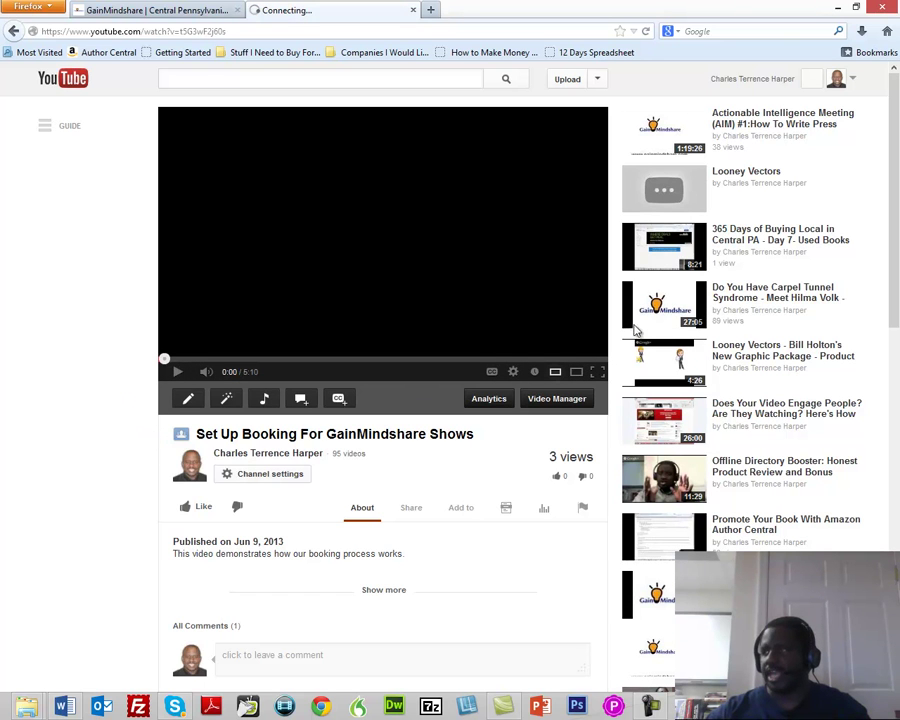
- Open the TestTube experimental features page via the footer's 'Try something new!' link
{"action": "scroll", "coordinate": [886, 254], "scroll_direction": "down", "scroll_amount": 2}
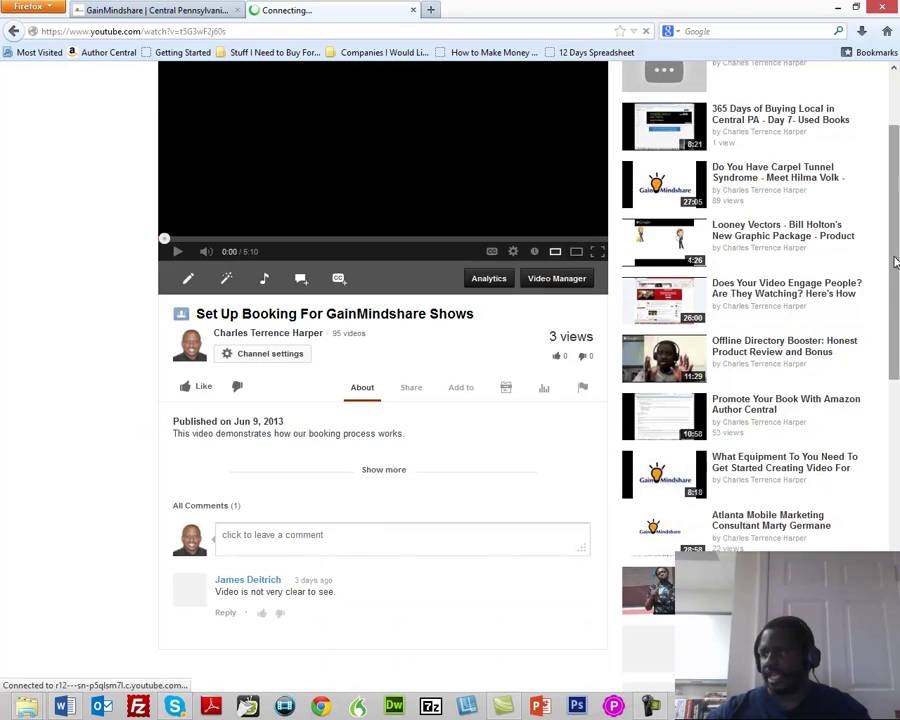
{"action": "scroll", "coordinate": [893, 314], "scroll_direction": "down", "scroll_amount": 5}
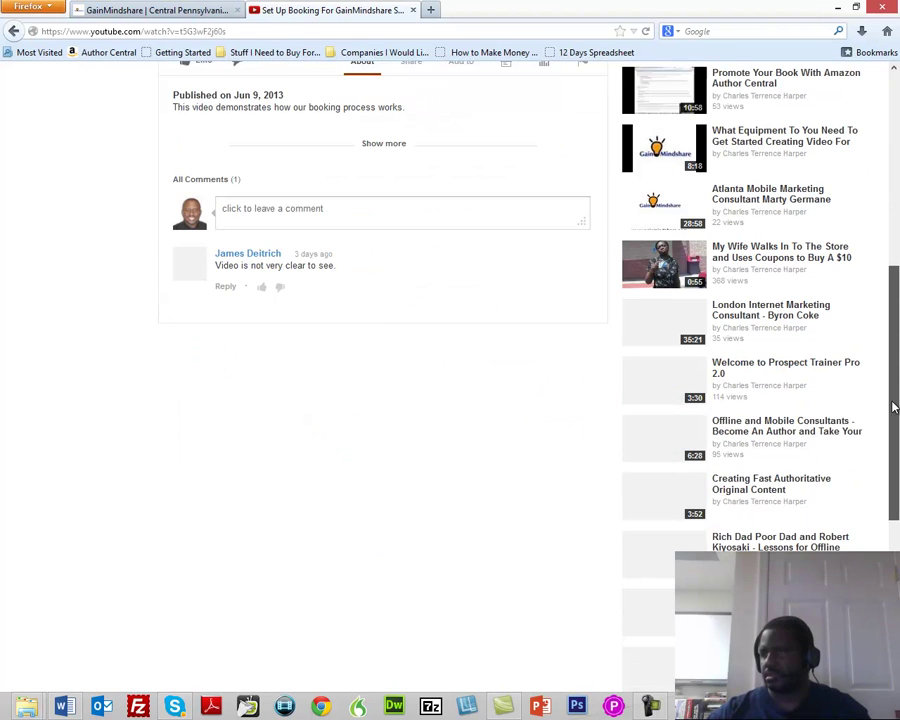
{"action": "scroll", "coordinate": [884, 420], "scroll_direction": "down", "scroll_amount": 1}
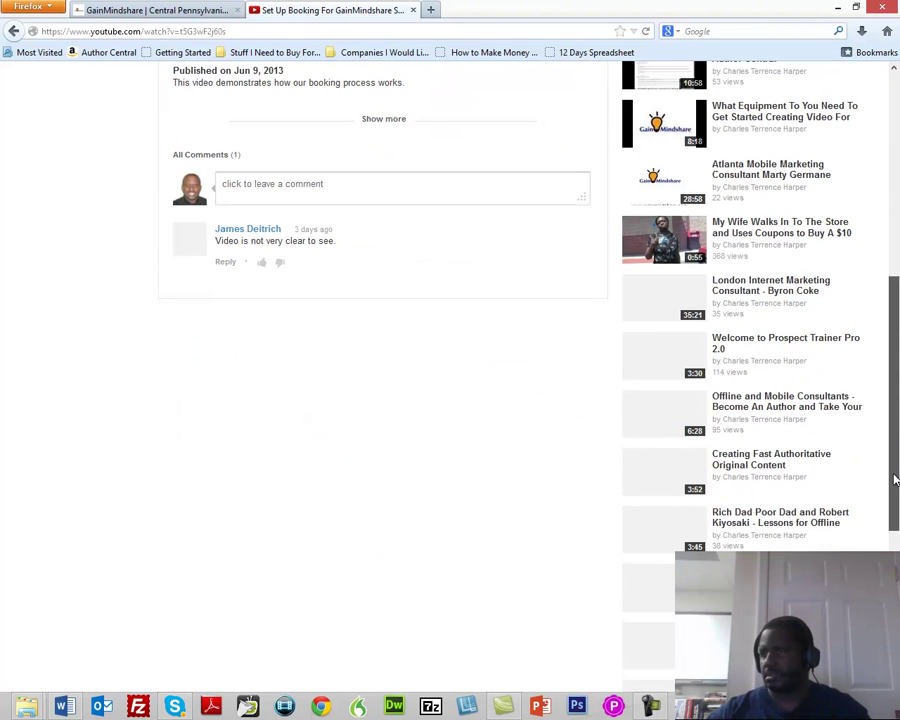
{"action": "scroll", "coordinate": [893, 500], "scroll_direction": "down", "scroll_amount": 6}
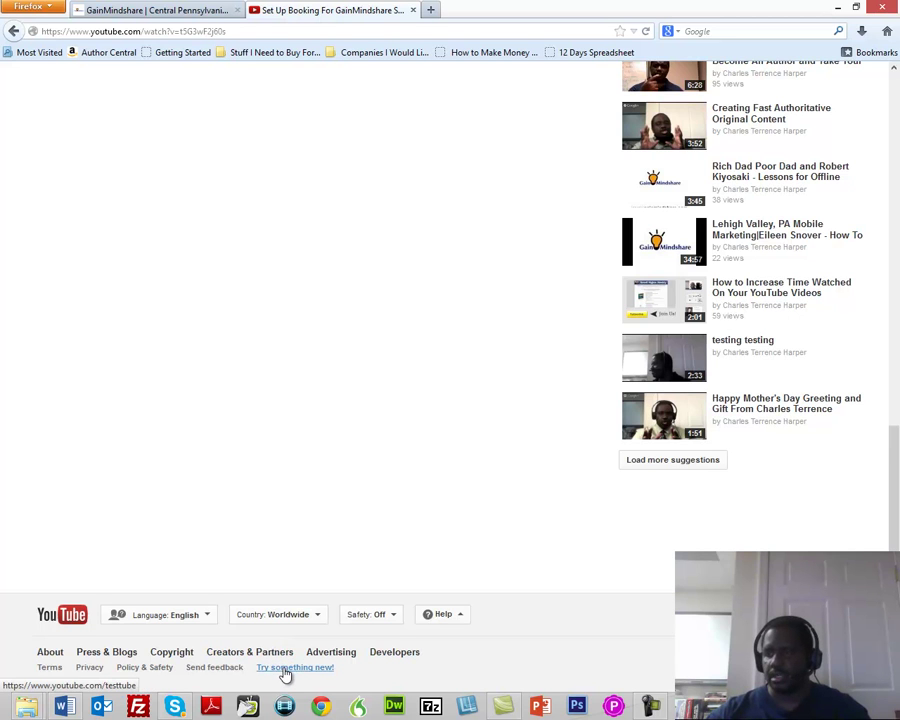
{"action": "left_click", "coordinate": [285, 668]}
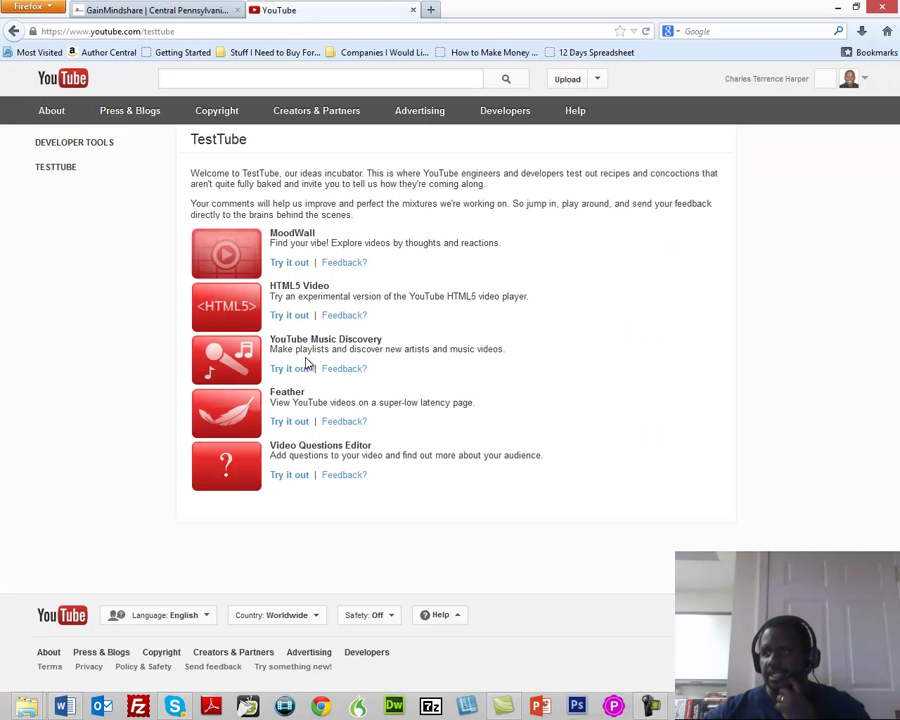
- Try out and join the Video Questions Editor beta from the TestTube page
{"action": "left_click", "coordinate": [294, 368]}
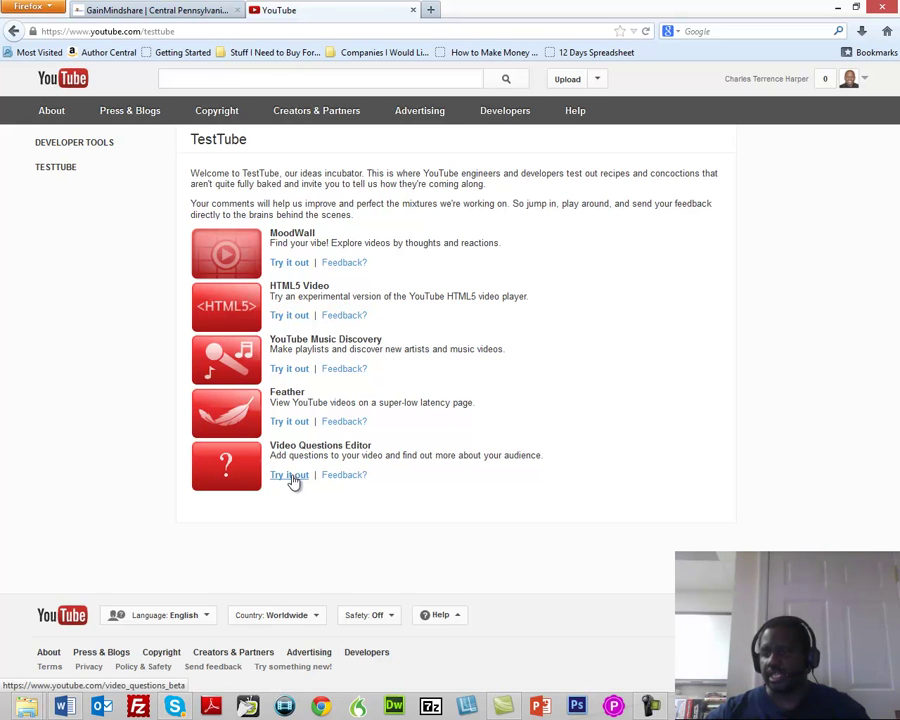
{"action": "left_click", "coordinate": [289, 476]}
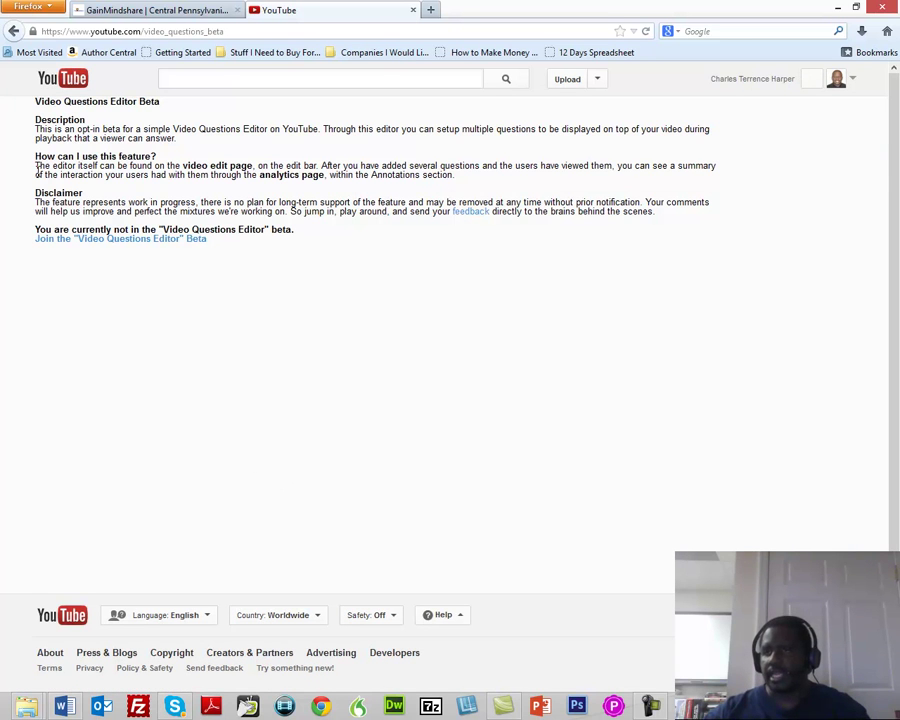
{"action": "left_click", "coordinate": [139, 246]}
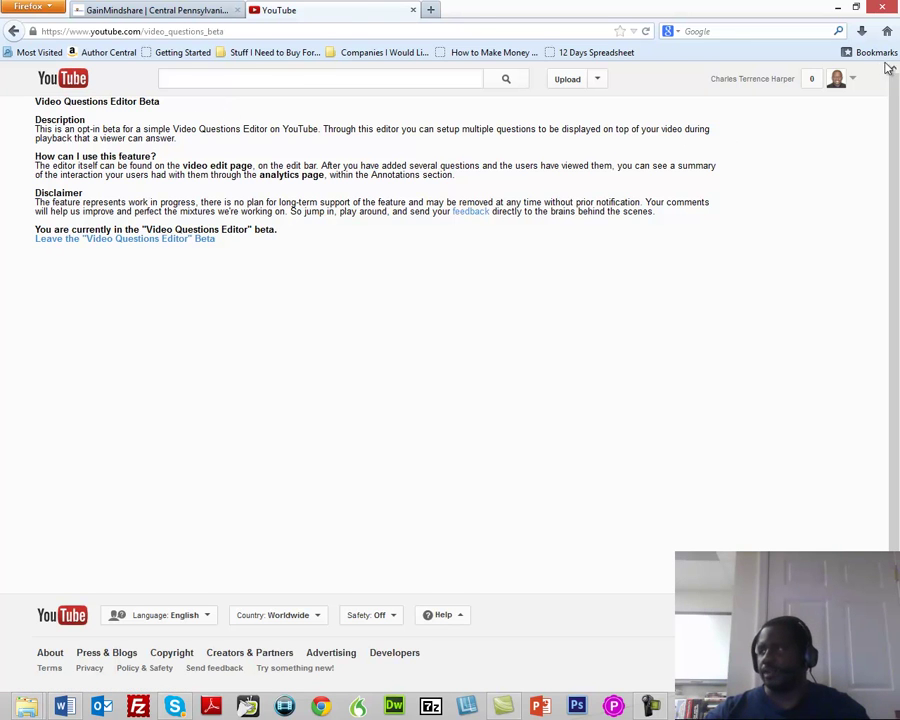
{"action": "left_click", "coordinate": [852, 80]}
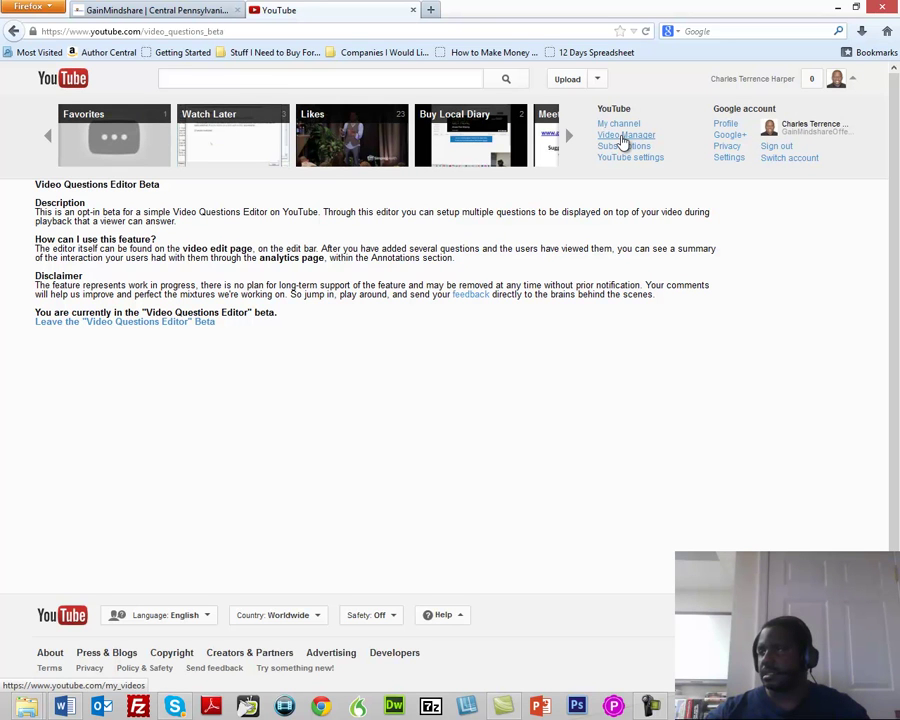
- Open the edit page for '365 Days of Buying Local in Central PA - Day 7- Used Books' from Video Manager
{"action": "left_click", "coordinate": [622, 137]}
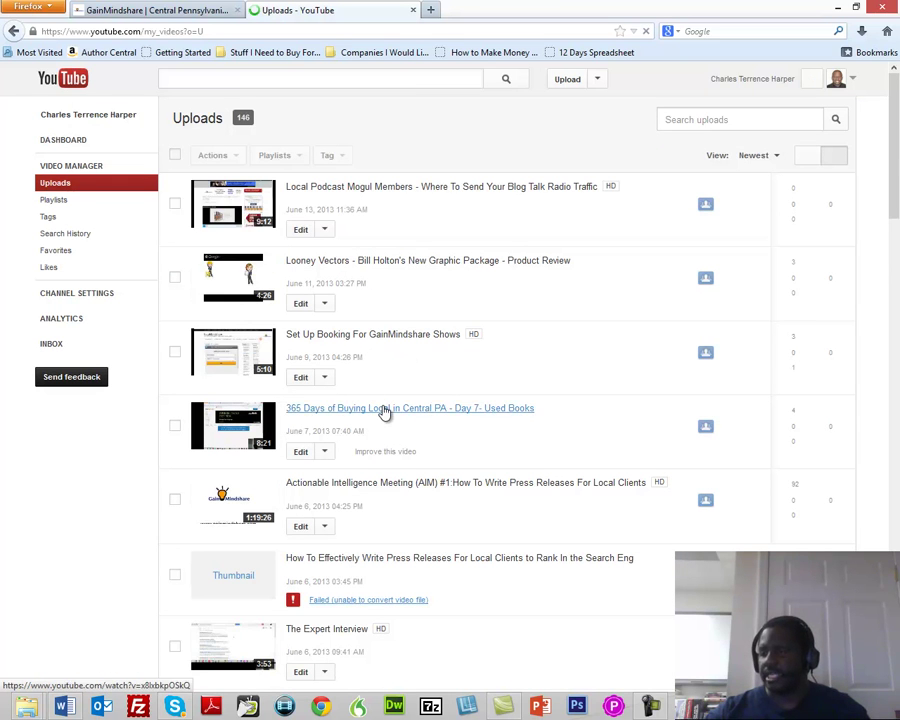
{"action": "left_click", "coordinate": [304, 453]}
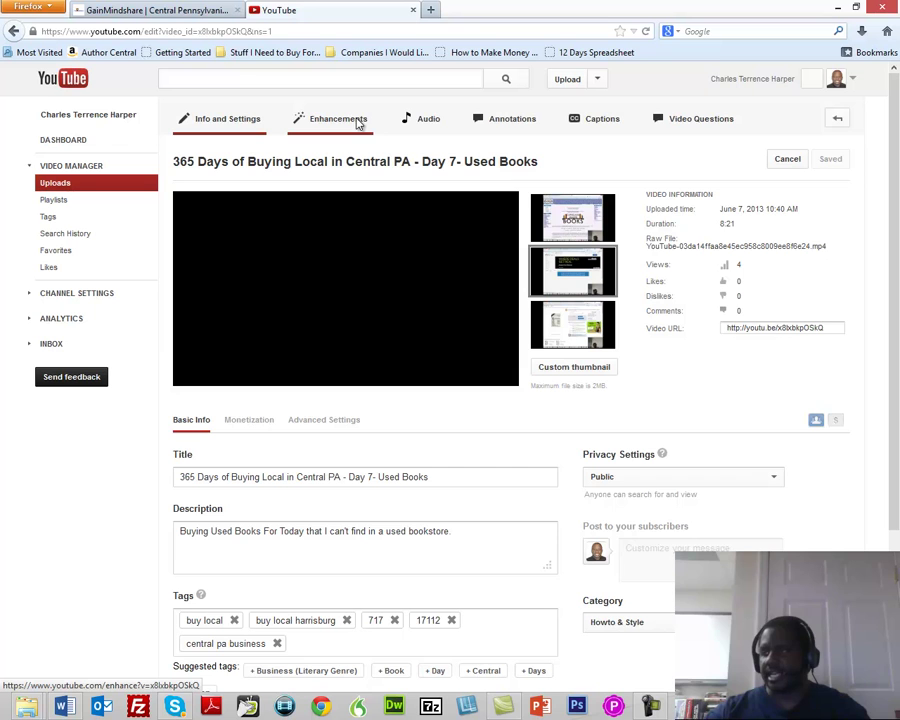
{"action": "left_click", "coordinate": [358, 123]}
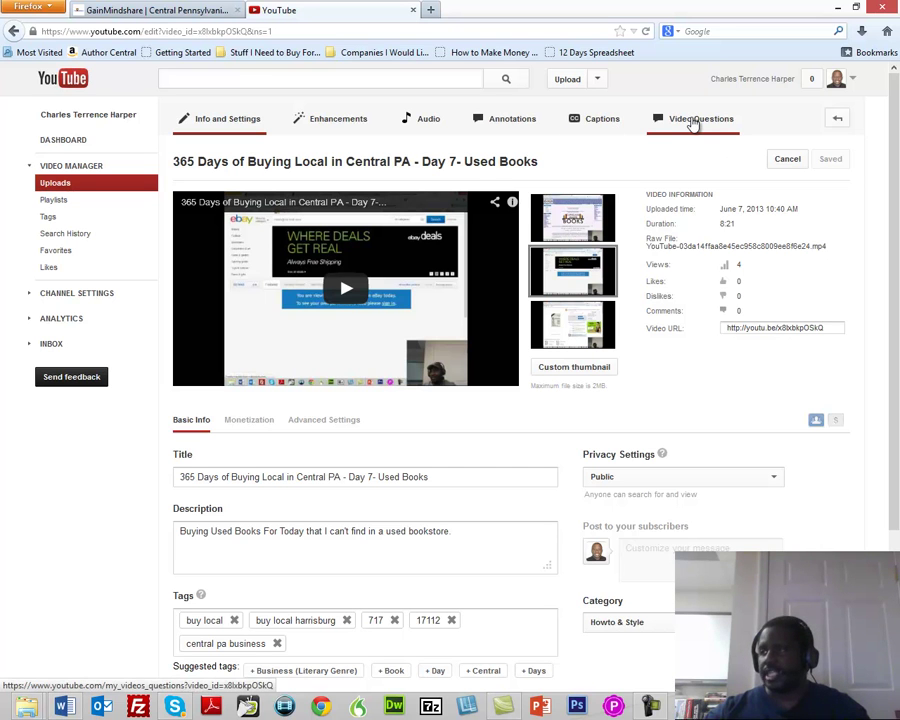
- Pause the Used Books preview and start a new question preset to 00:00:01
{"action": "left_click", "coordinate": [694, 121]}
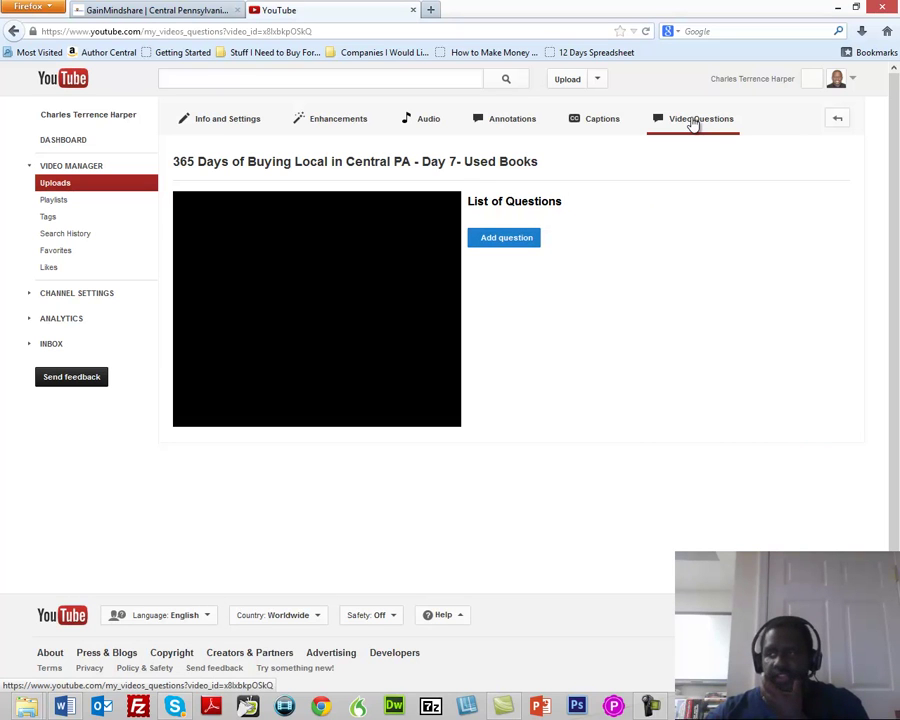
{"action": "left_click", "coordinate": [694, 121]}
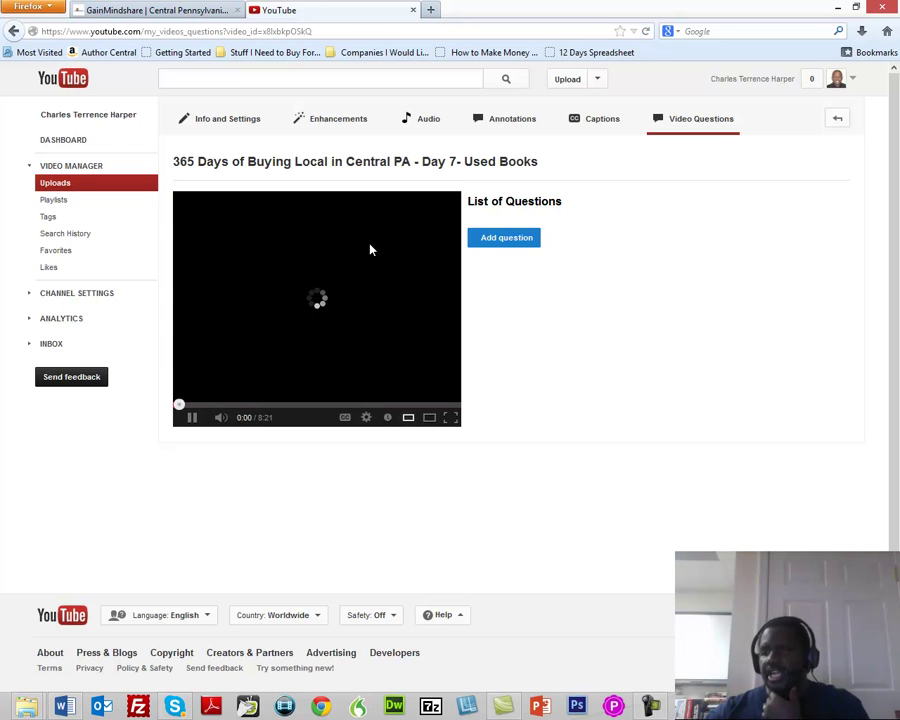
{"action": "left_click", "coordinate": [193, 418]}
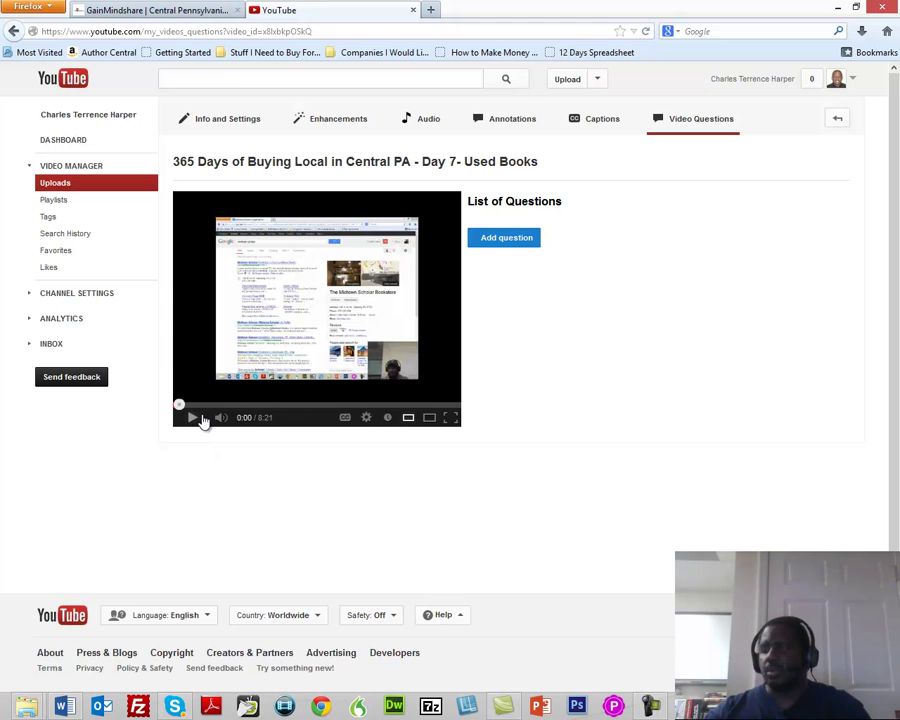
{"action": "left_click", "coordinate": [492, 239]}
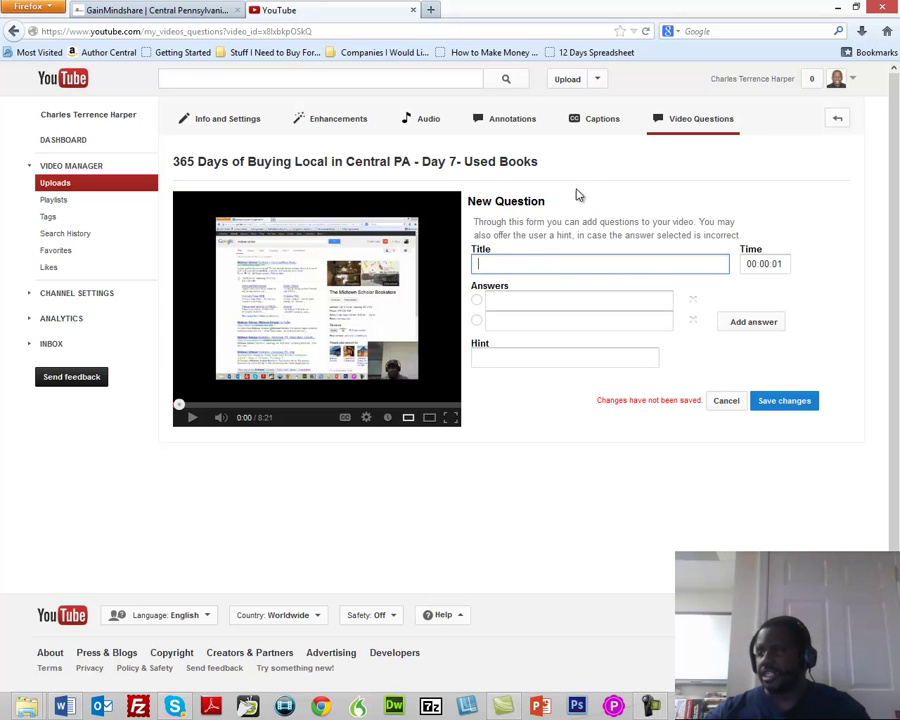
- Enter the question title 'Do You Buy Most Of YOur Goods and Services Local'
{"action": "left_click", "coordinate": [539, 264]}
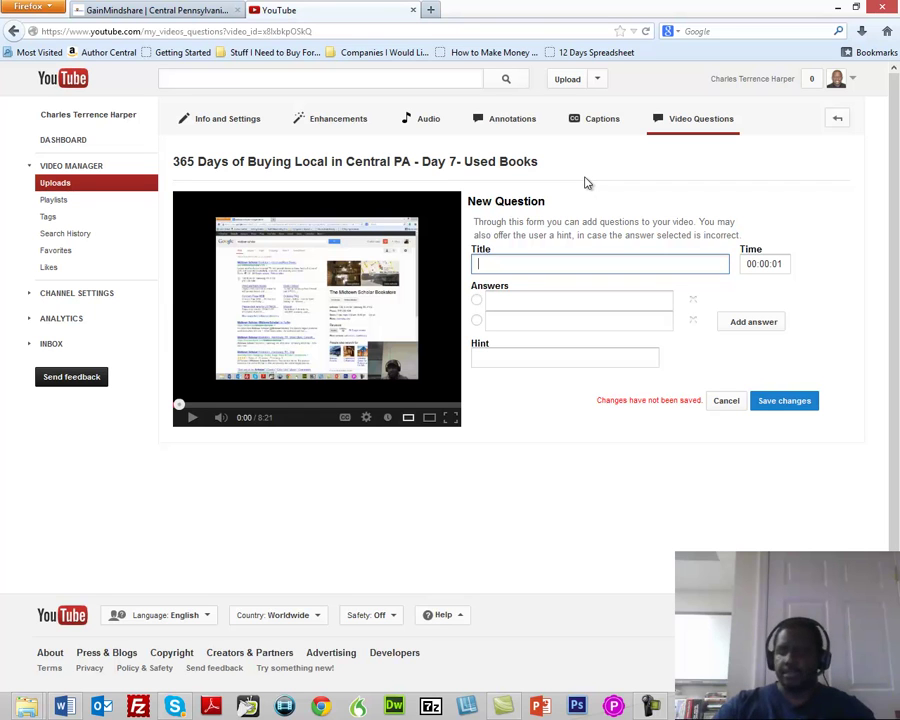
{"action": "type", "text": "Do You Buy "}
{"action": "type", "text": "YOur "}
{"action": "type", "text": "Most"}
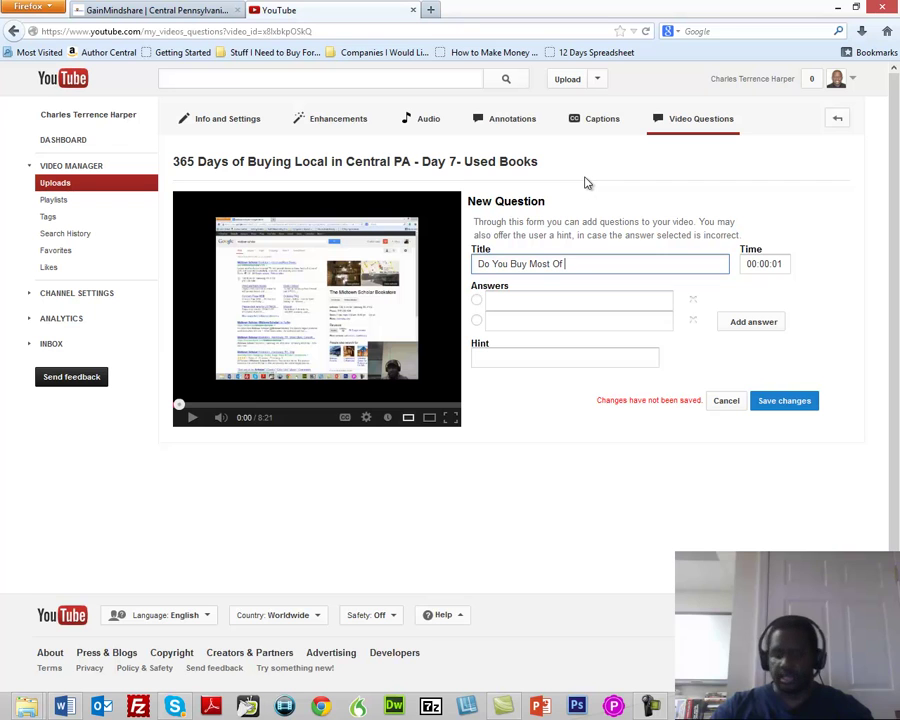
{"action": "type", "text": " Of YOur Goods and Services Local"}
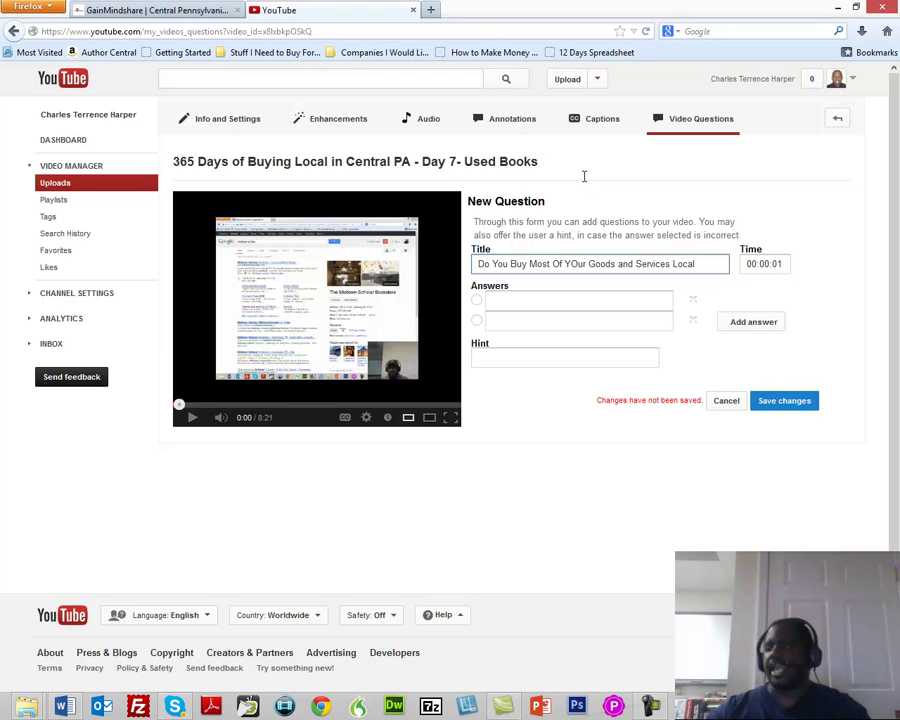
{"action": "left_click", "coordinate": [506, 301]}
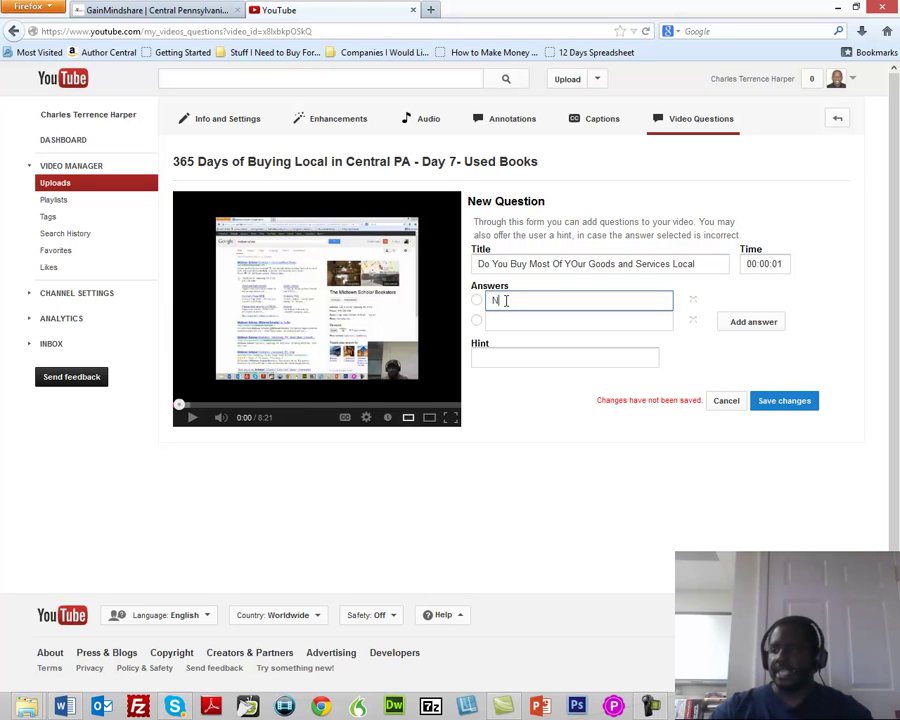
- Add the answers 'No' and 'Yes', marking Yes as the correct one
{"action": "type", "text": "No"}
{"action": "left_click", "coordinate": [508, 318]}
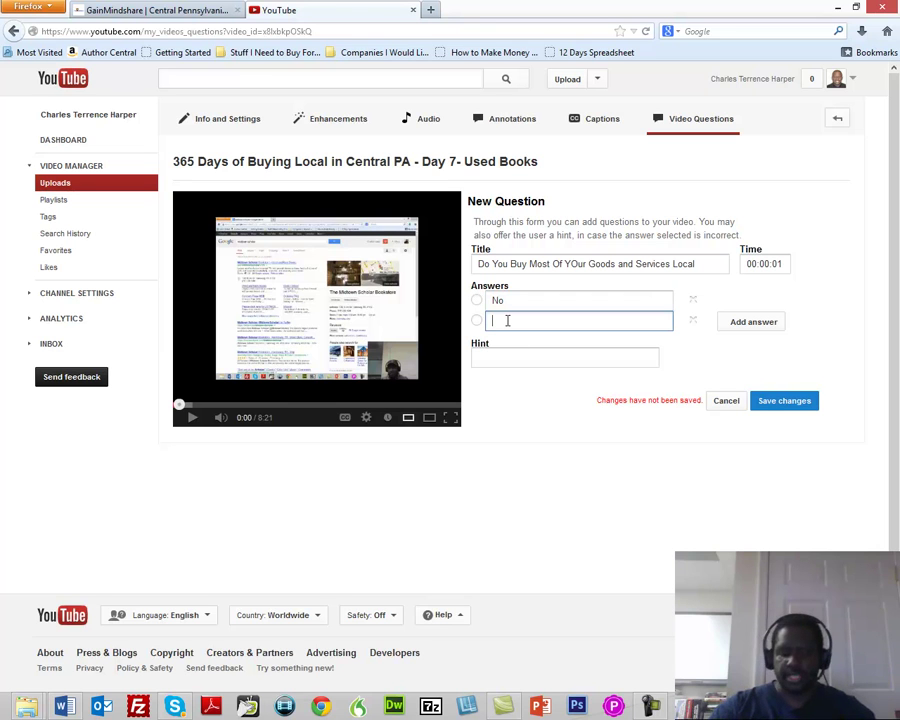
{"action": "type", "text": "Yw"}
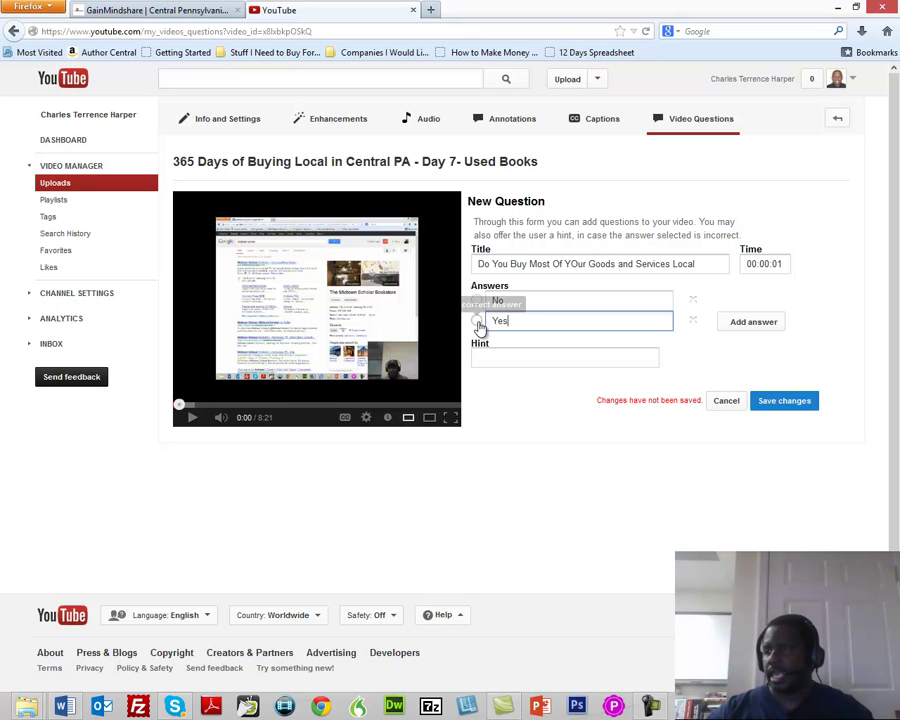
{"action": "left_click", "coordinate": [477, 320]}
{"action": "left_click", "coordinate": [497, 359]}
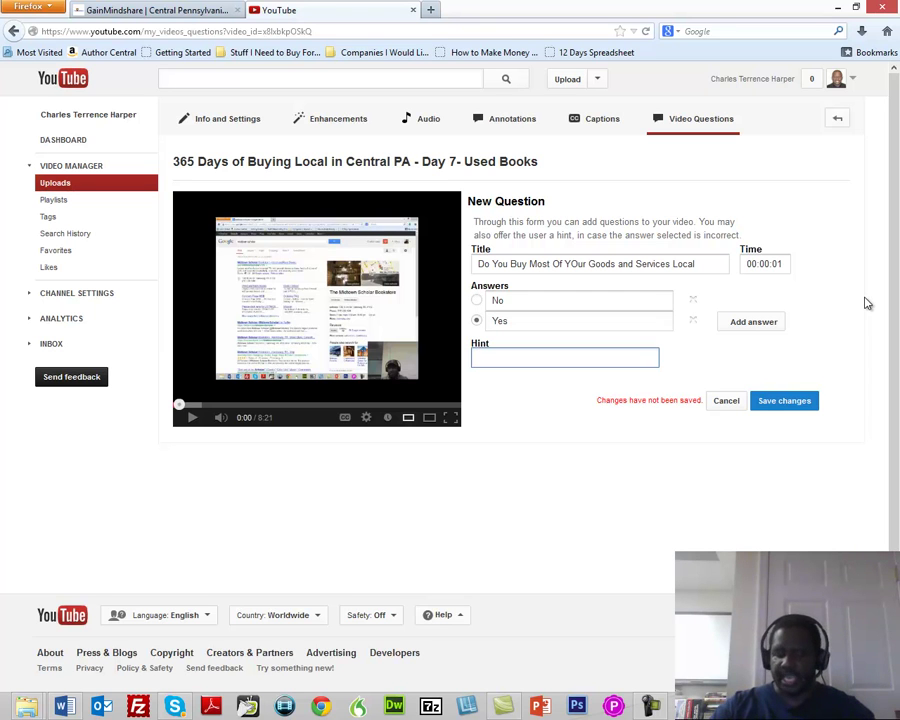
- Enter the hint 'Watch the Rest, Click Yes to Continue' for the question
{"action": "type", "text": "Watch the Rest, Click"}
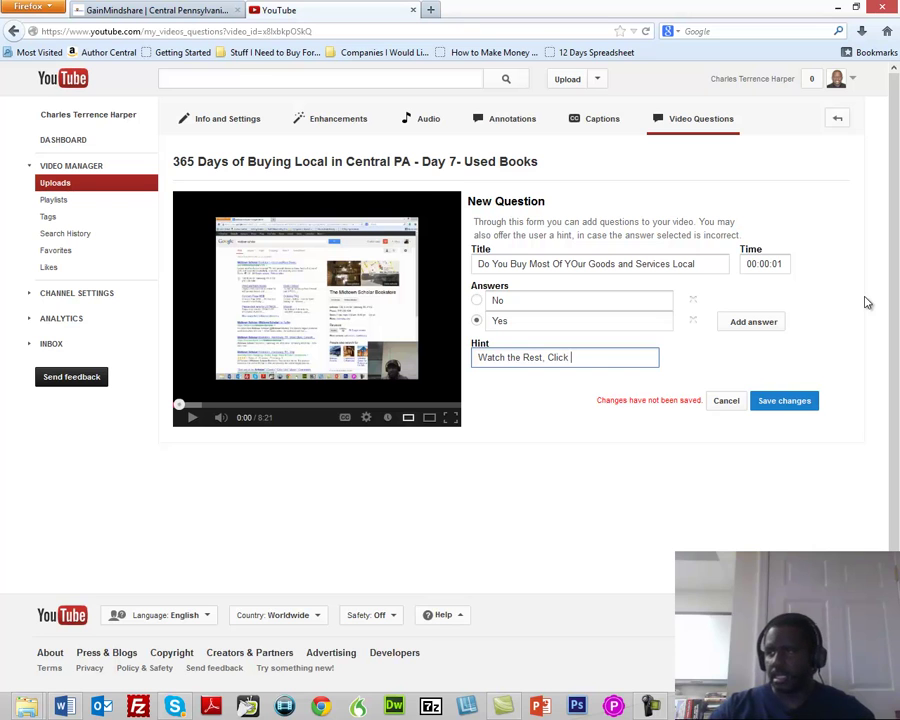
{"action": "type", "text": "Yes to Continue"}
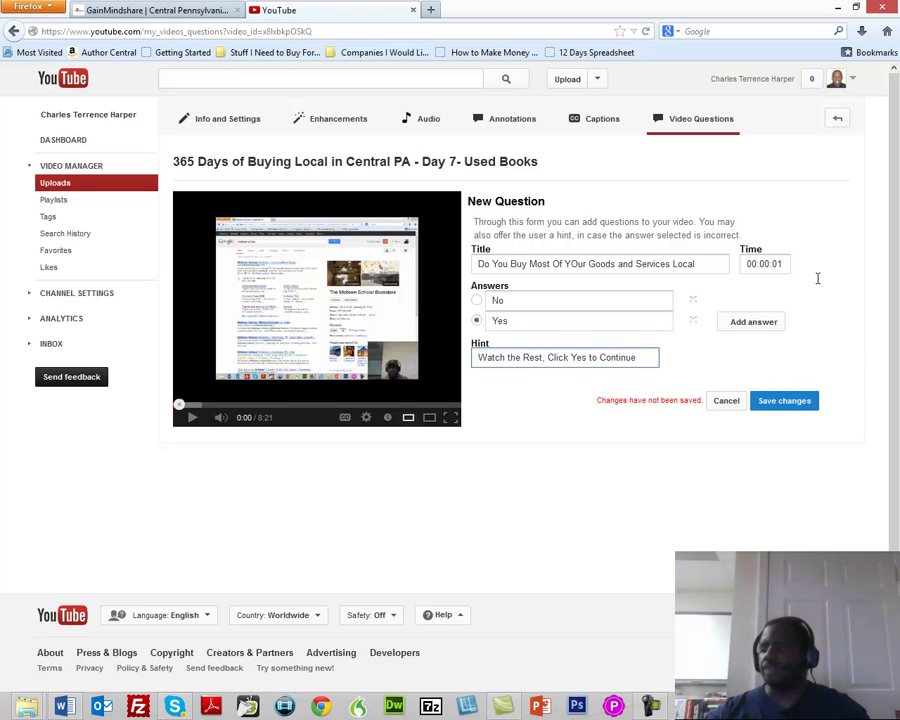
{"action": "left_click", "coordinate": [782, 265]}
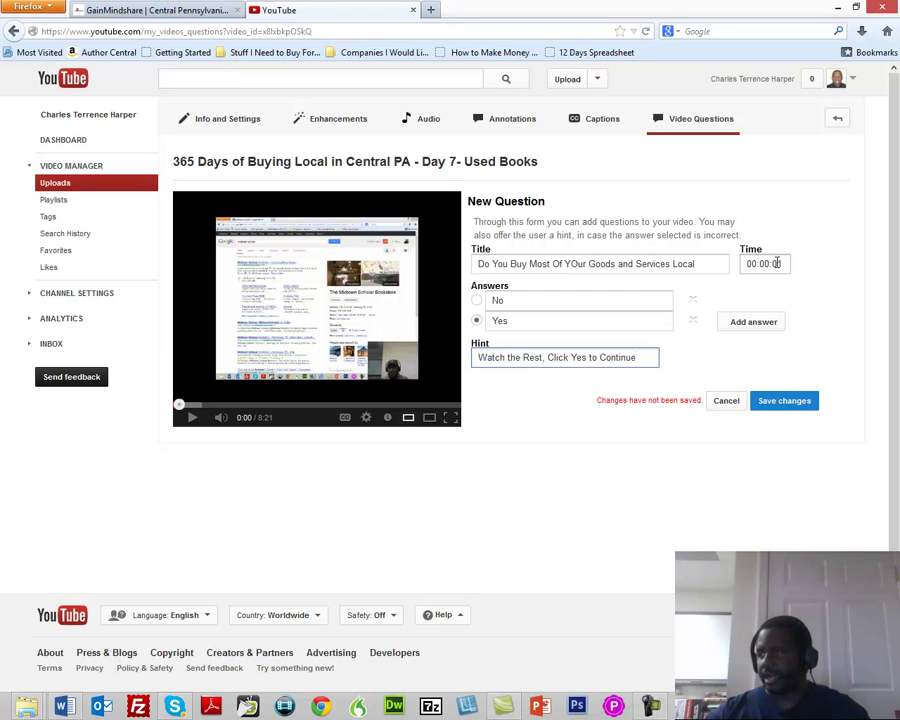
- Edit the question's Time value so it reads 00:01:01 instead of 00:00:01
{"action": "left_click", "coordinate": [765, 263]}
{"action": "key", "text": "Delete"}
{"action": "type", "text": "1"}
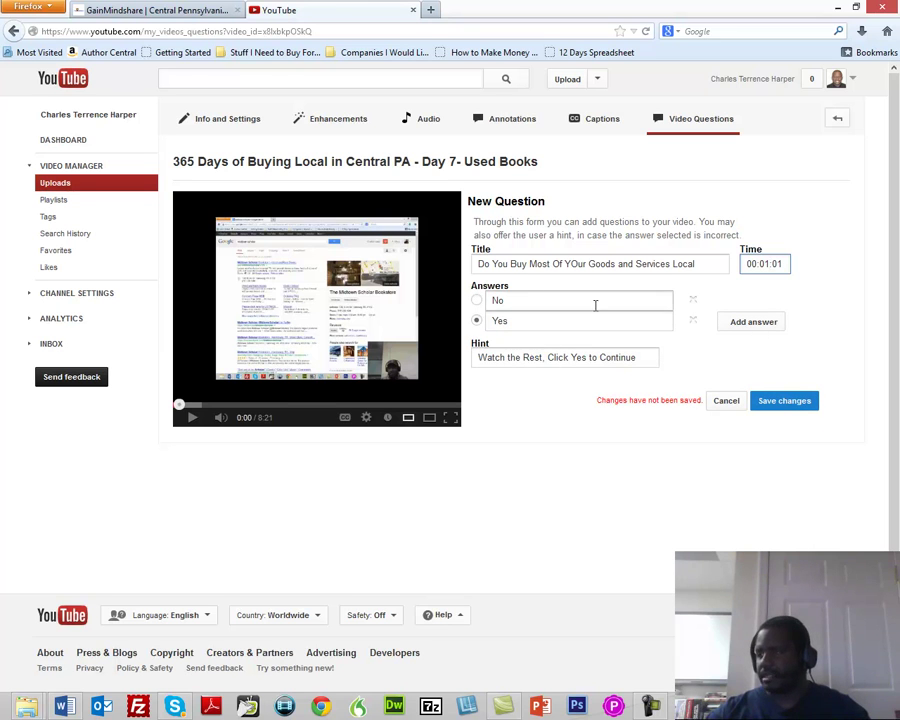
{"action": "type", "text": ":"}
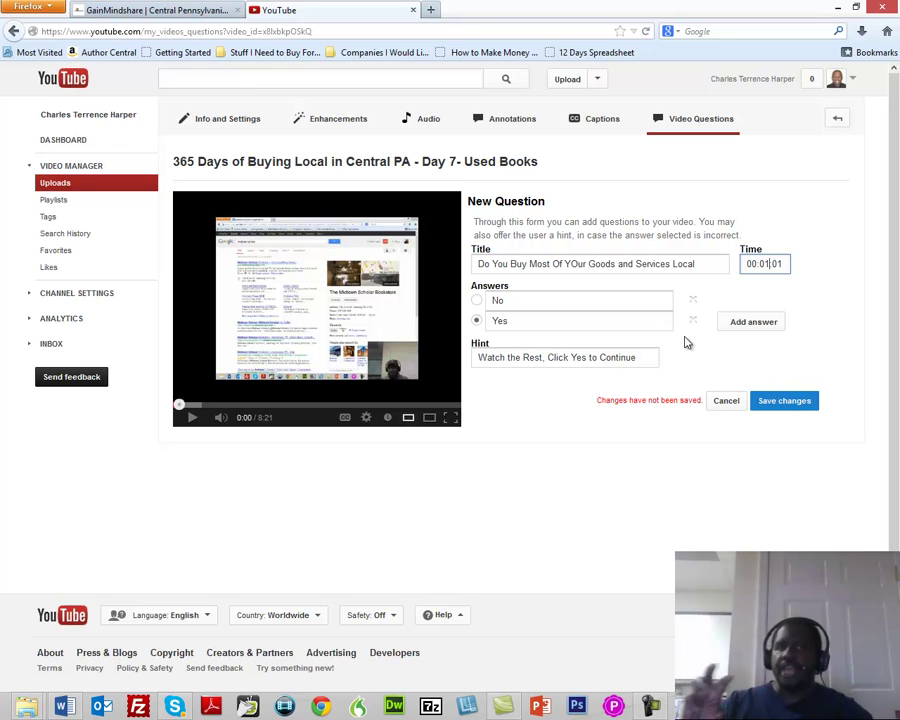
{"action": "type", "text": ":"}
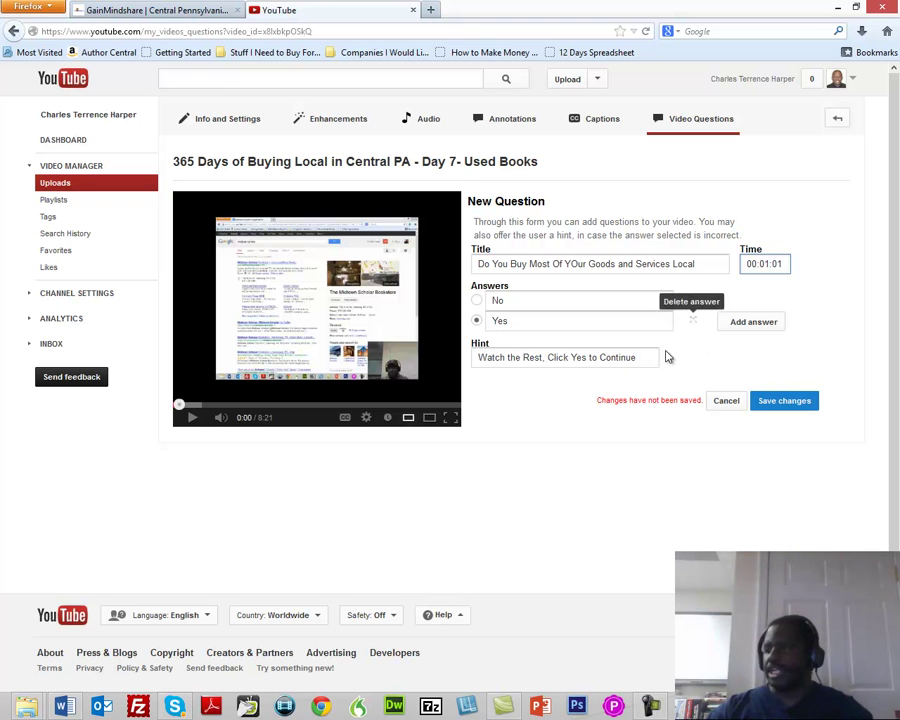
- Save the question so it is listed at 00:01:01.0
{"action": "left_click", "coordinate": [776, 408]}
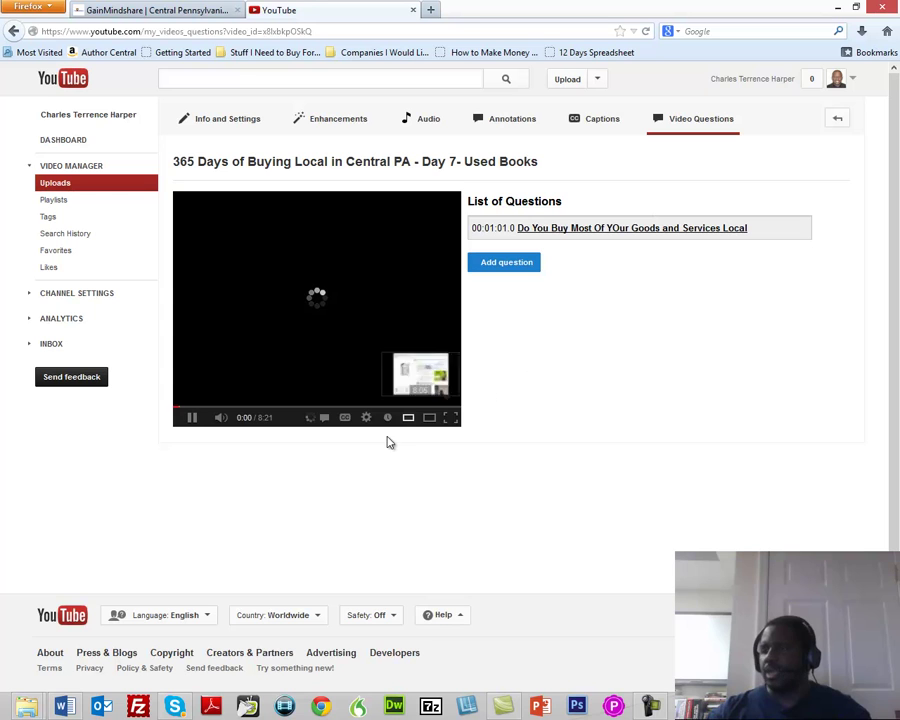
- Scrub the video preview back and forth along the progress bar around the 1:01 mark
{"action": "left_click", "coordinate": [188, 406]}
{"action": "left_click_drag", "start_coordinate": [189, 406], "coordinate": [210, 406]}
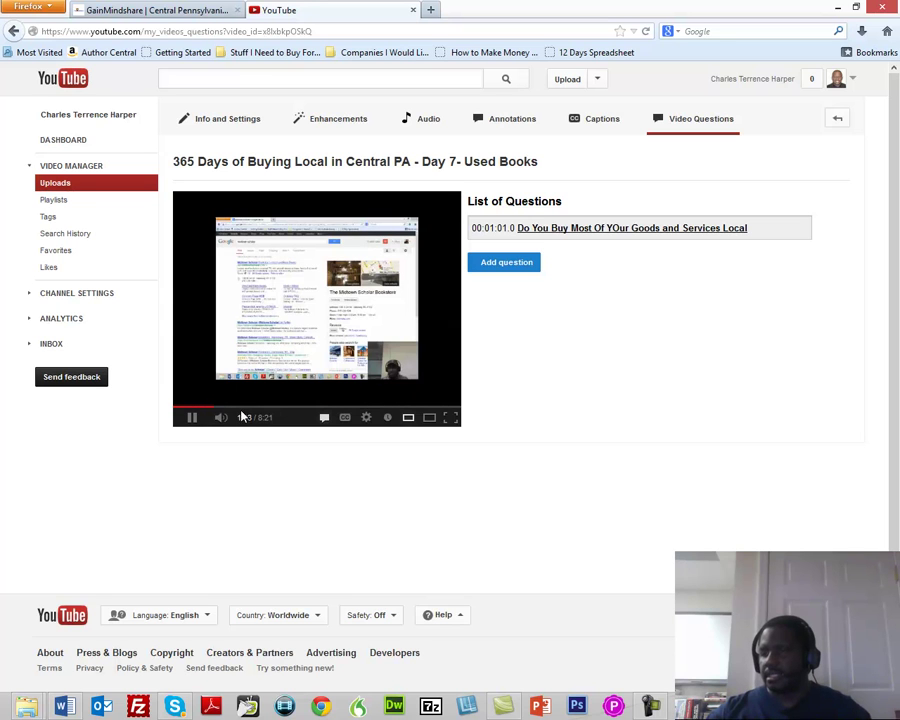
{"action": "left_click_drag", "start_coordinate": [218, 408], "coordinate": [199, 407]}
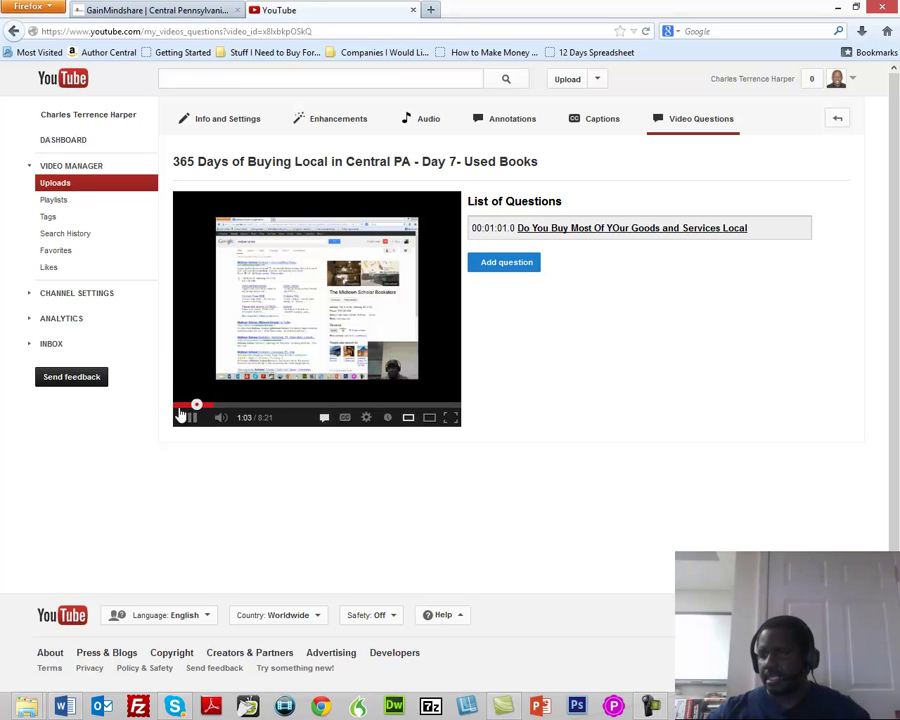
{"action": "left_click", "coordinate": [180, 405]}
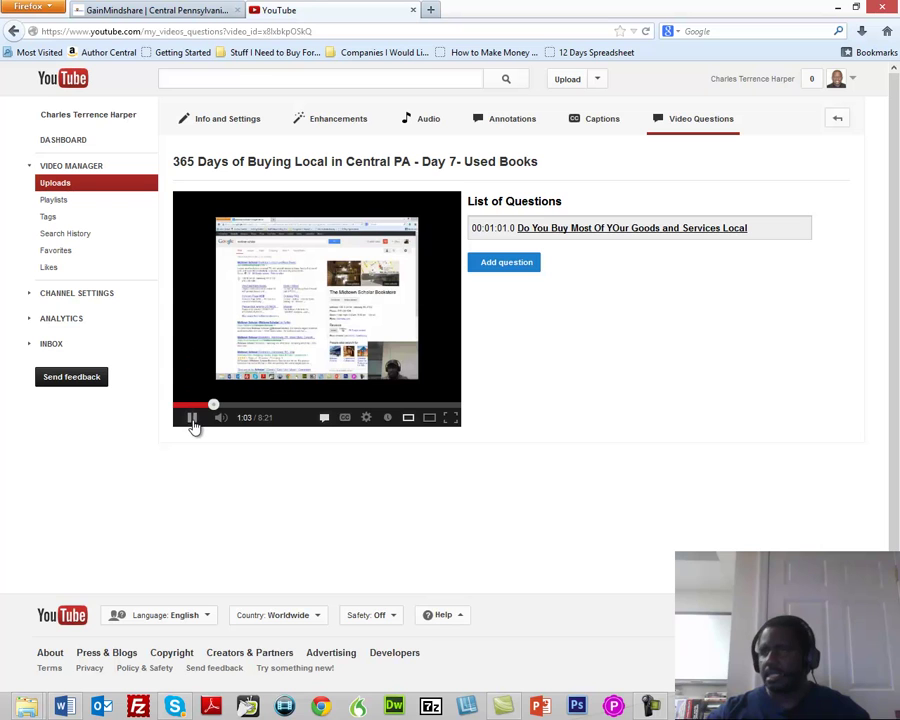
- Reload the page and let the preview play until the question appears at 1:01
{"action": "left_click", "coordinate": [646, 33]}
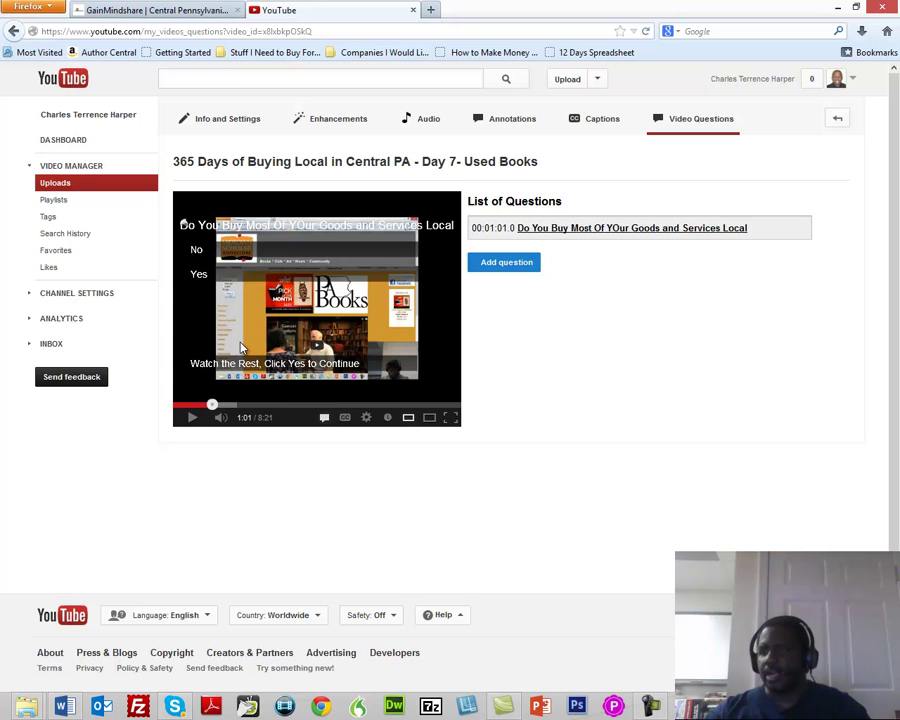
- Answer Yes in the quiz overlay so the video continues past 1:01
{"action": "left_click", "coordinate": [268, 280]}
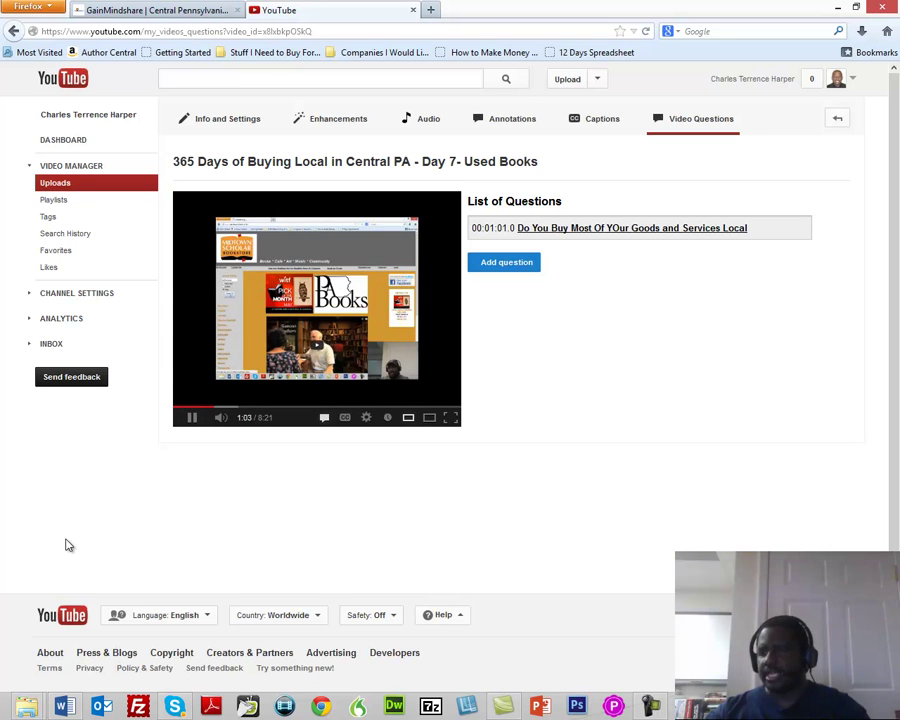